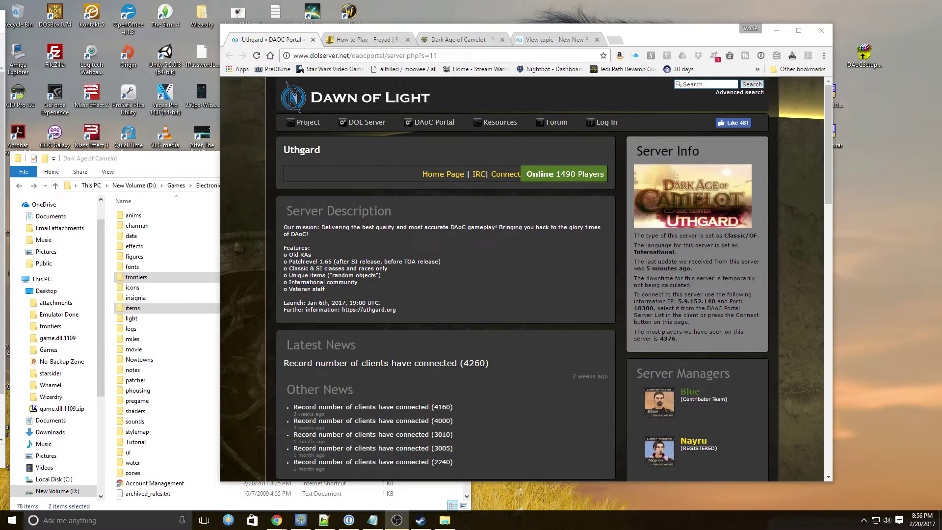
Step: Open DAOC Portal Download from the Dawn of Light site's DAoC Portal menu
key(alt+Tab)
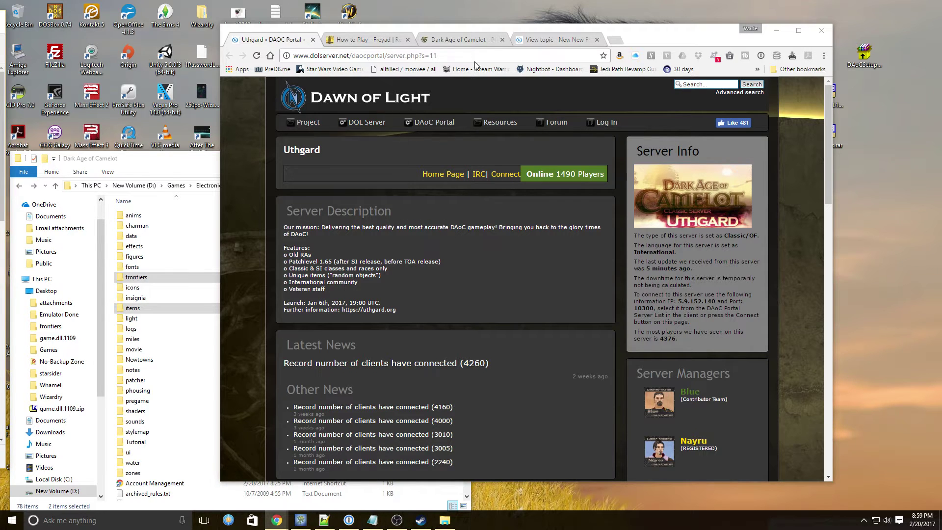
mouse_move(432, 123)
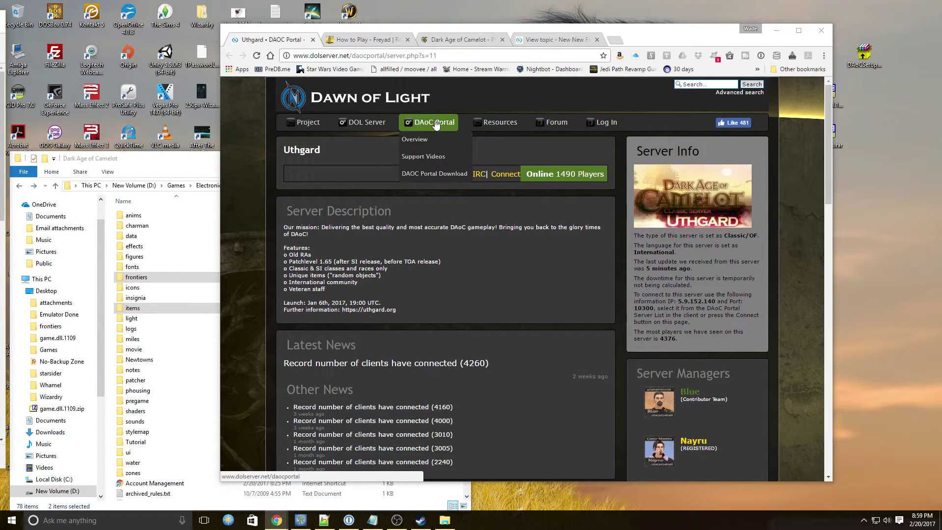
mouse_move(365, 123)
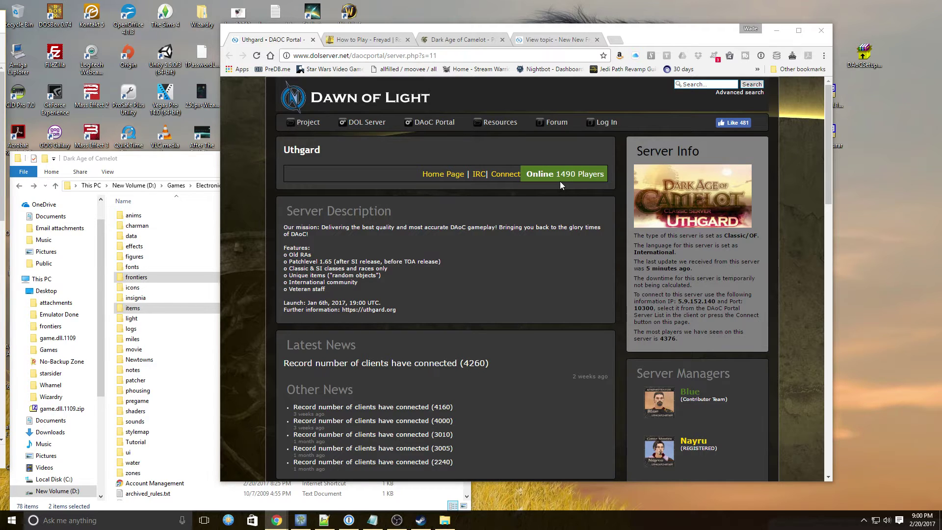
mouse_move(427, 126)
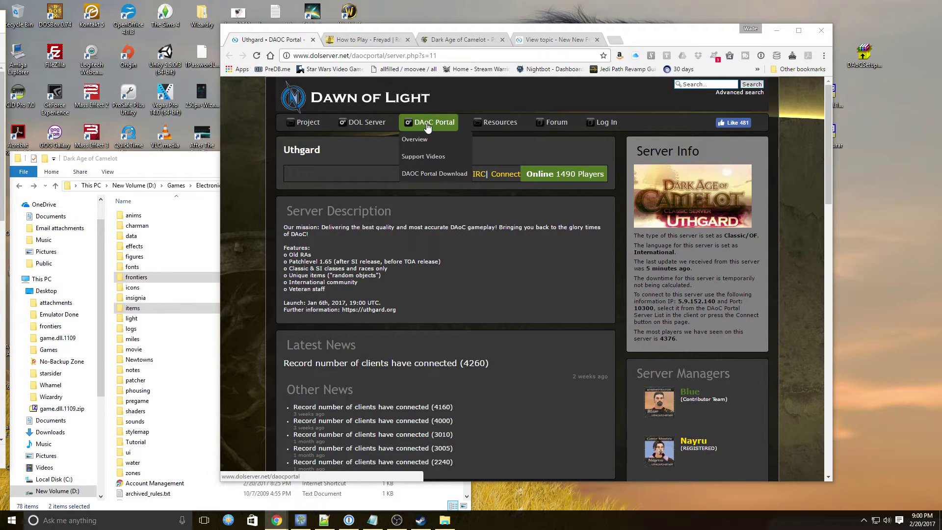
click(440, 177)
Step: Move Chrome aside, select DAoCPortalSetup.msi on the desktop, and open SourceForge's DAOC Portal folder
drag(666, 40, 468, 31)
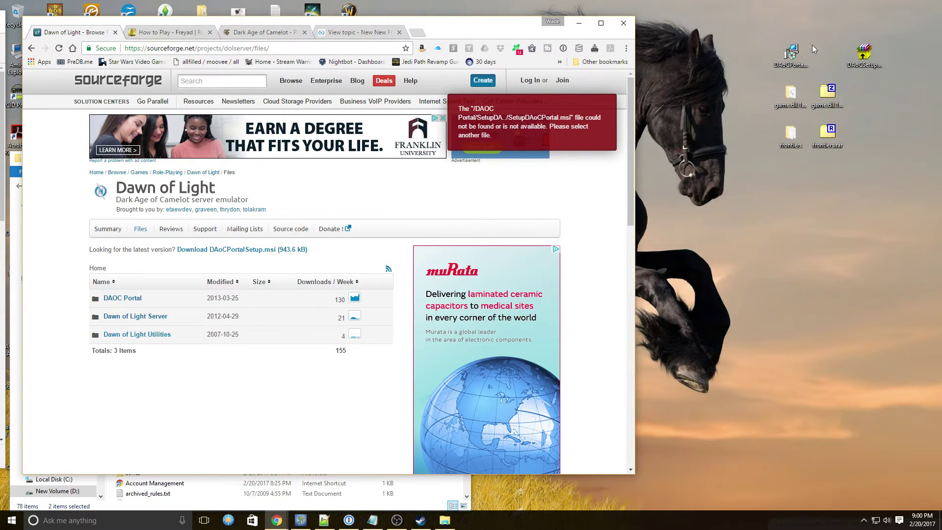
click(797, 59)
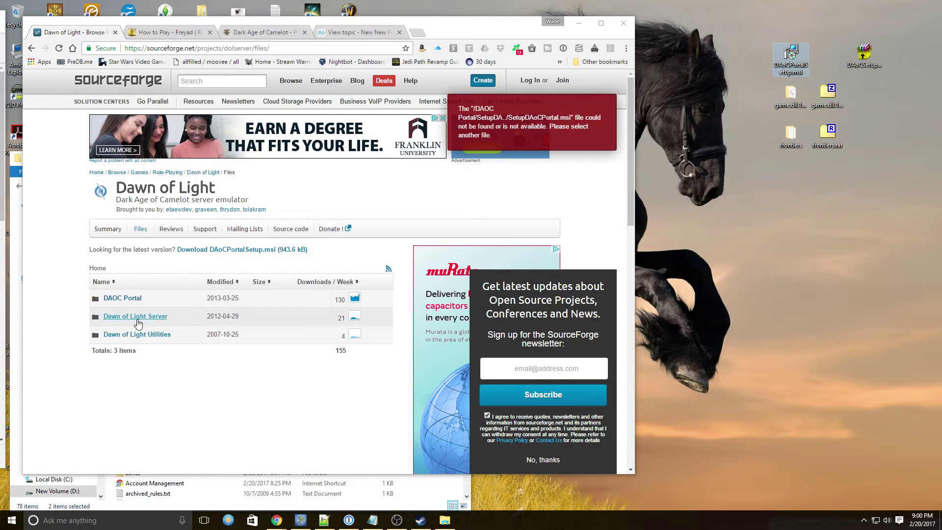
click(134, 299)
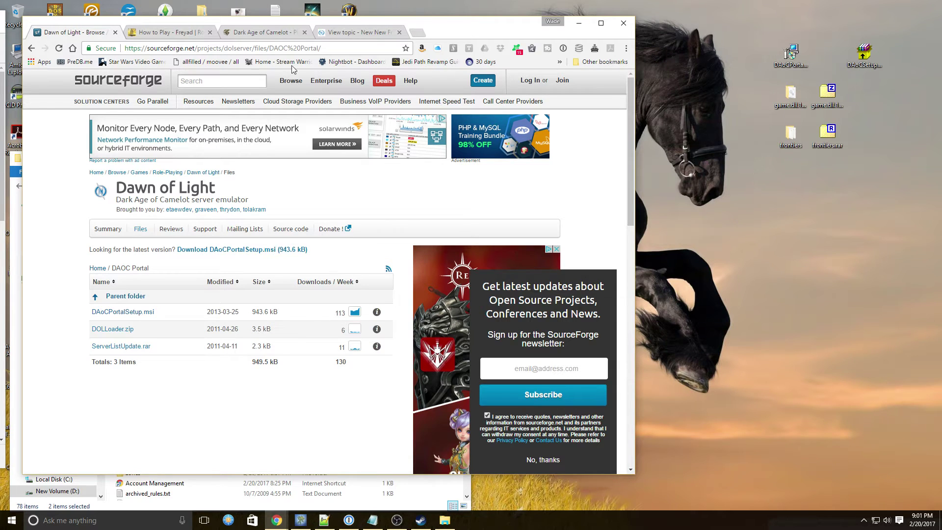
Step: Switch to the Dark Age of Camelot tab offering the full game client download
click(253, 35)
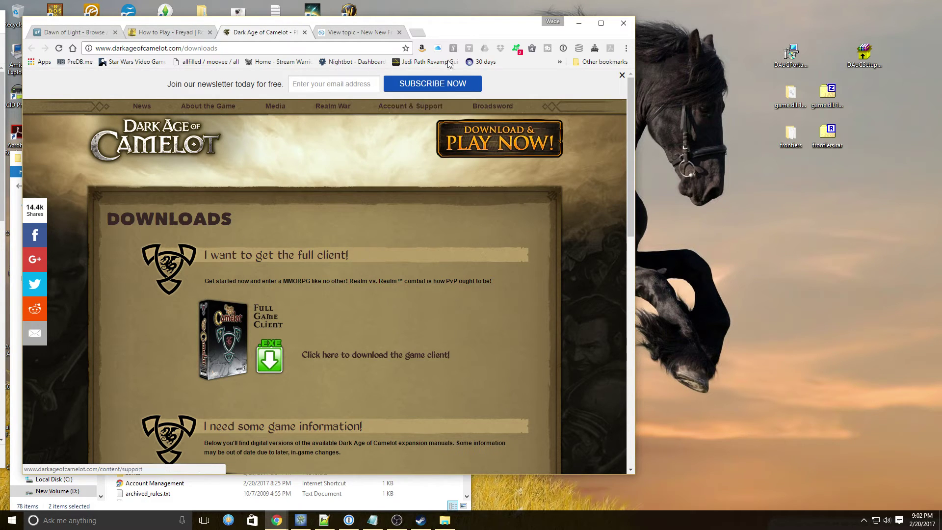
drag(456, 24, 875, 77)
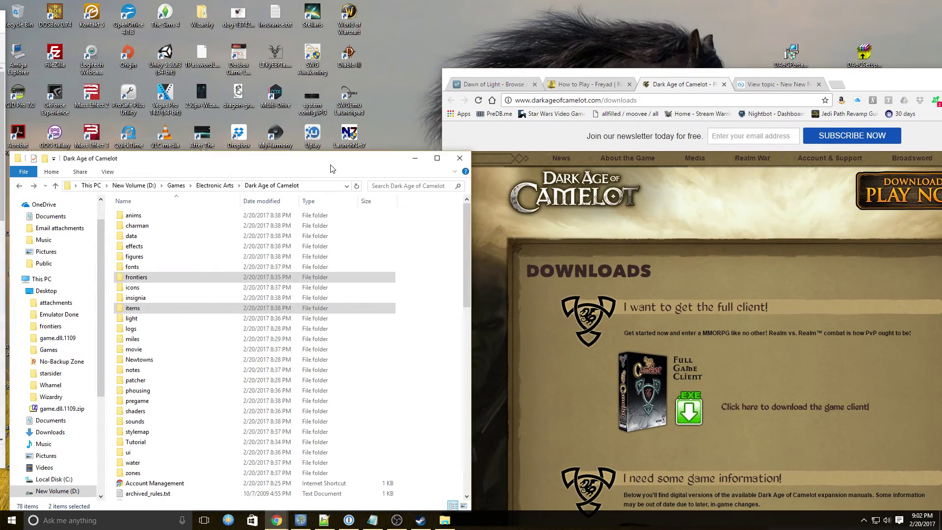
drag(336, 164, 807, 157)
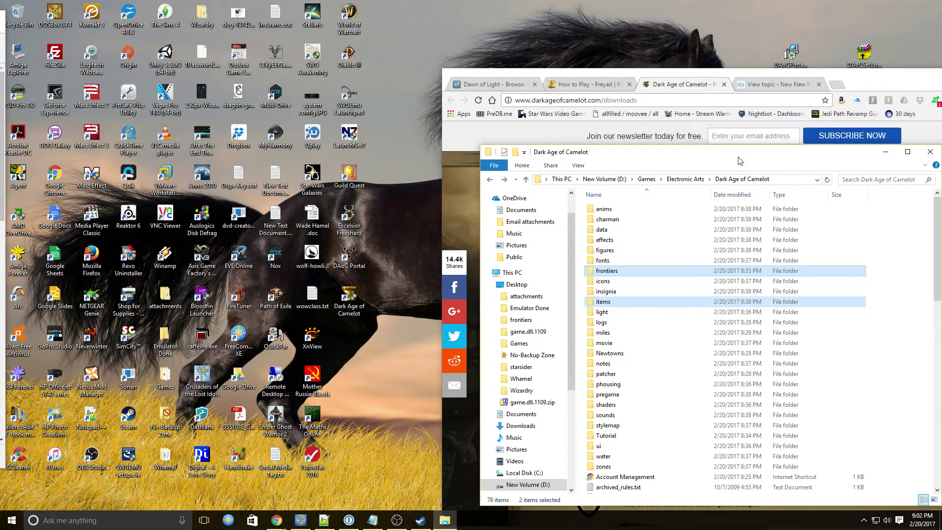
drag(741, 159, 283, 166)
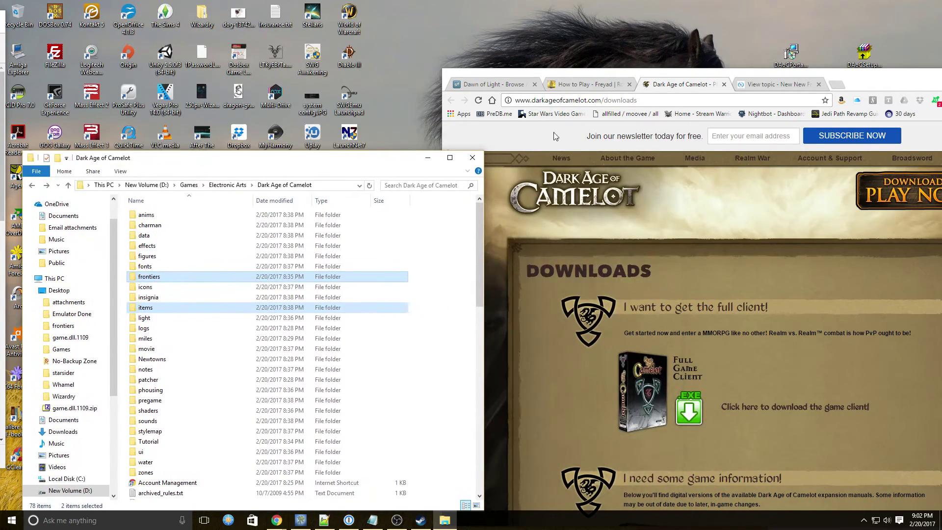
drag(879, 80, 545, 36)
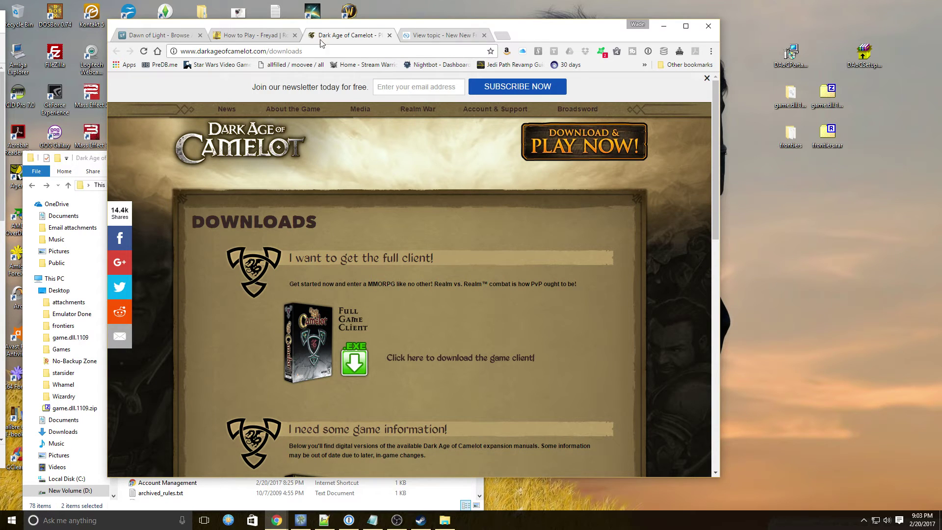
Step: Switch to the 'How to Play - Freyad' tab and scroll to the top of the post
click(241, 35)
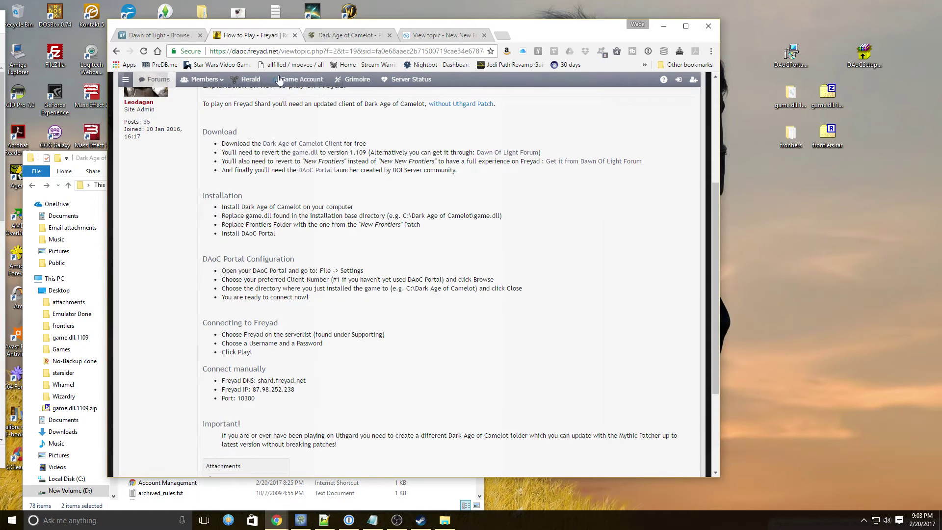
scroll(235, 142, up, 2)
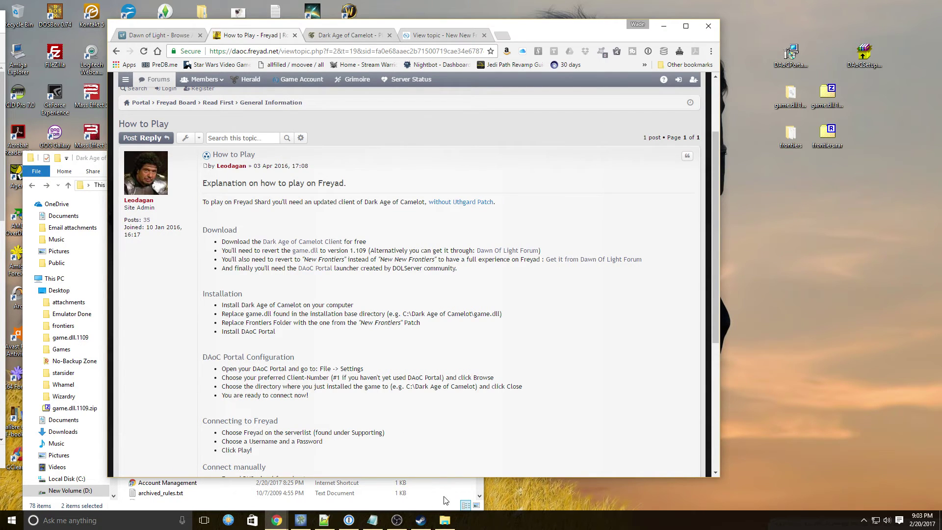
Step: Move the browser and game folder aside to clear the desktop, then launch DAoC Portal
click(863, 523)
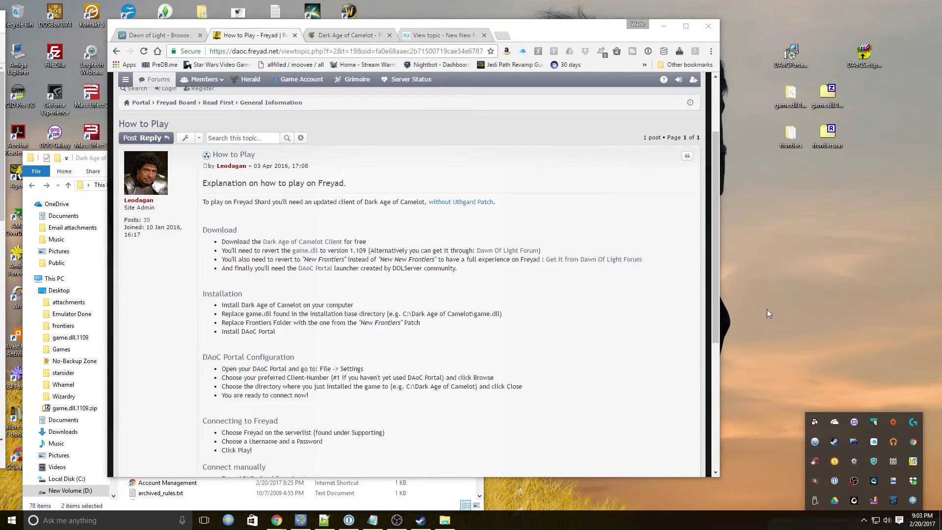
drag(547, 30, 809, 48)
drag(301, 162, 736, 166)
double_click(351, 263)
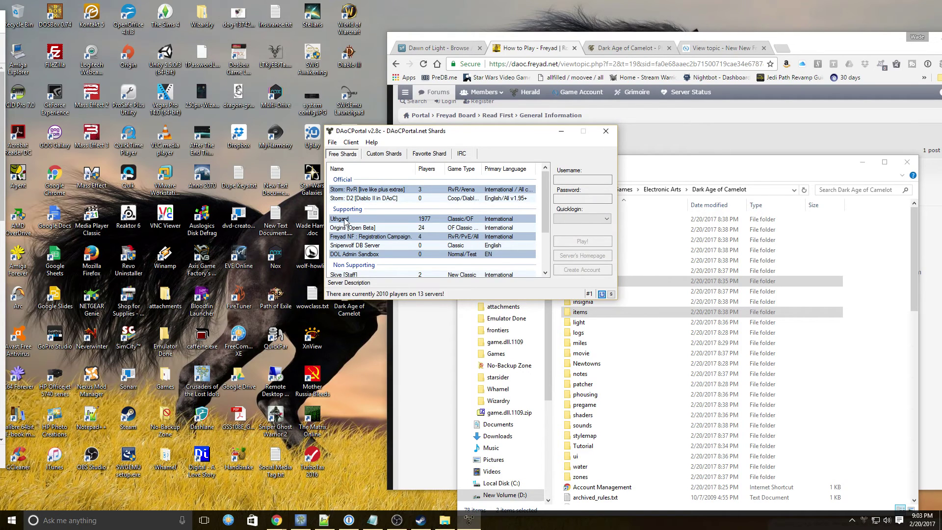
Step: Select the Freyad NF and Uthgard shards, then move the portal window left
click(350, 238)
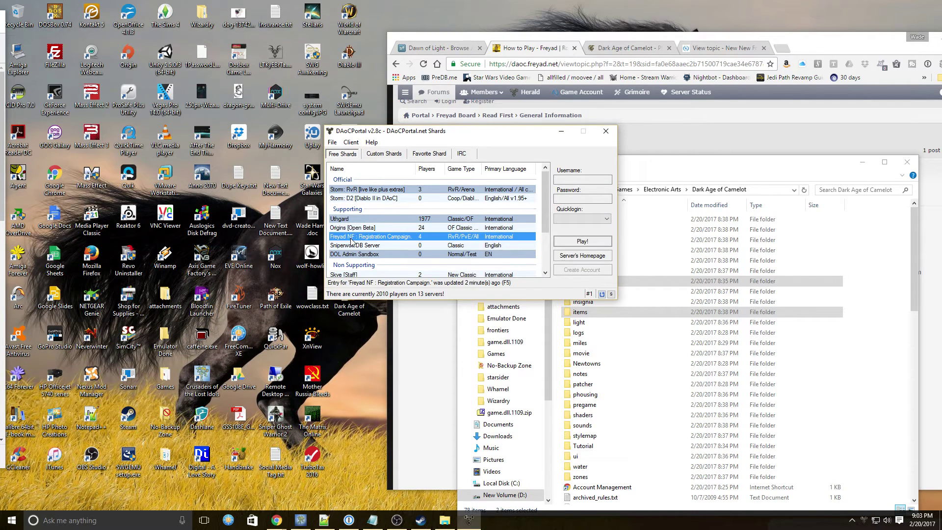
click(351, 219)
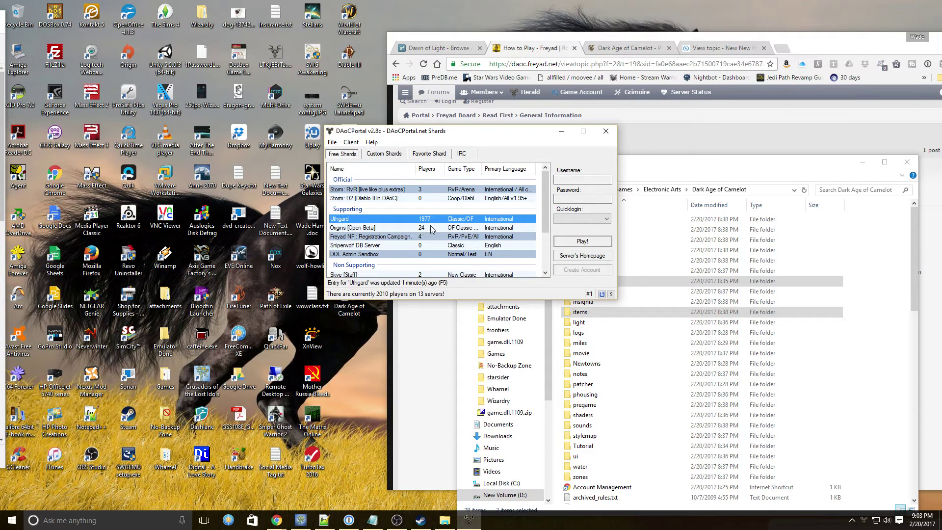
drag(497, 136, 313, 132)
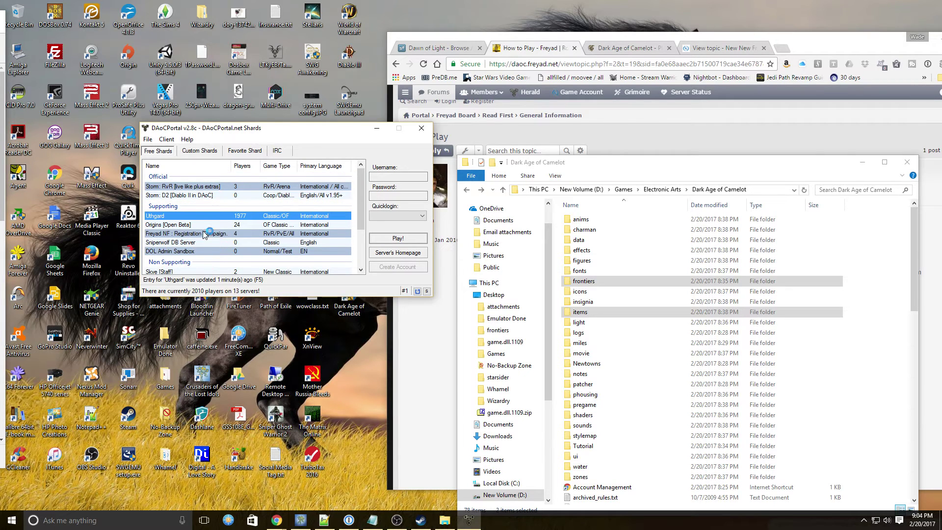
click(181, 234)
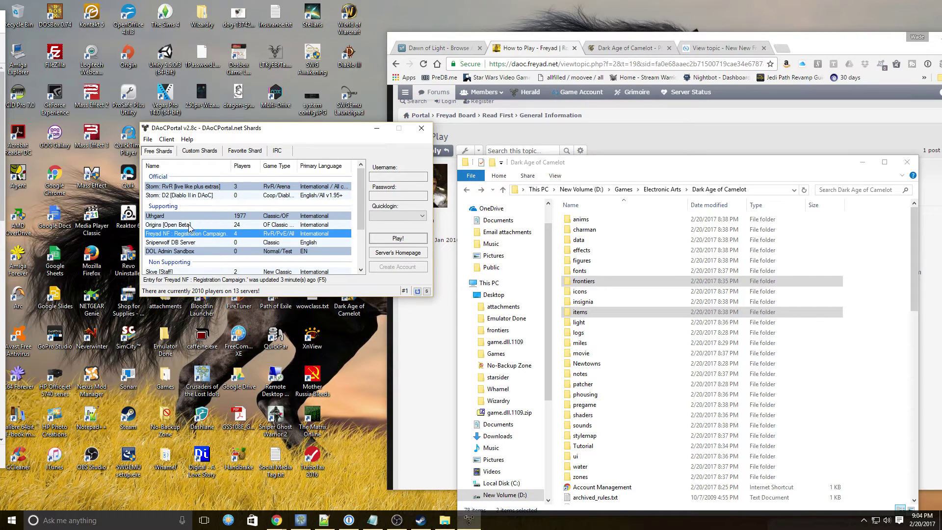
click(191, 226)
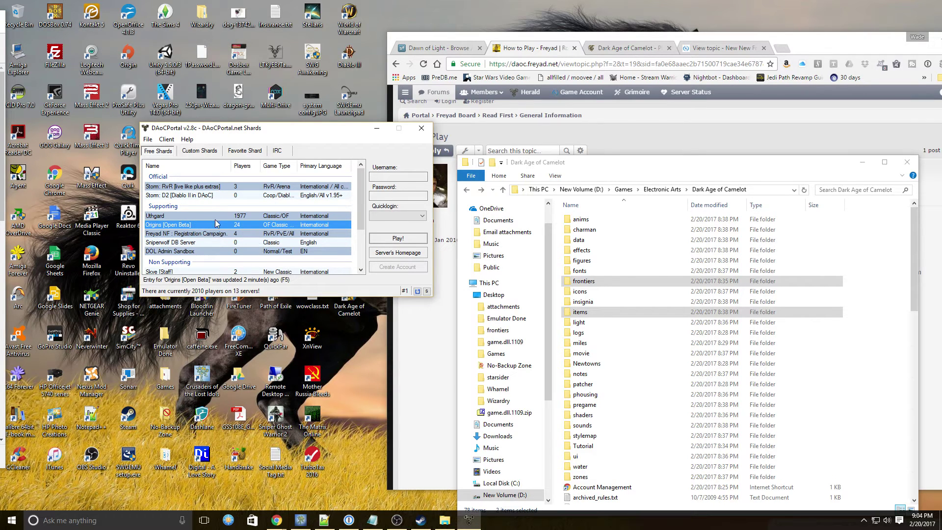
click(205, 235)
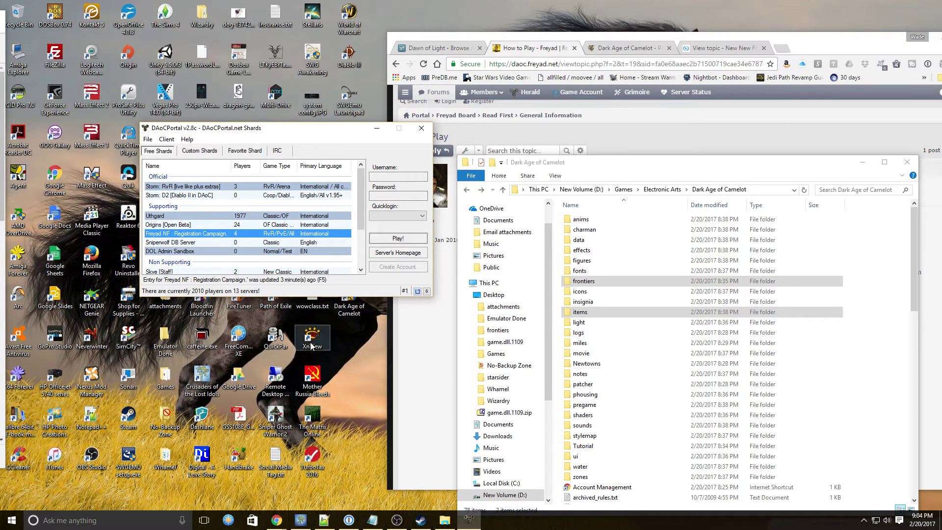
scroll(187, 227, down, 2)
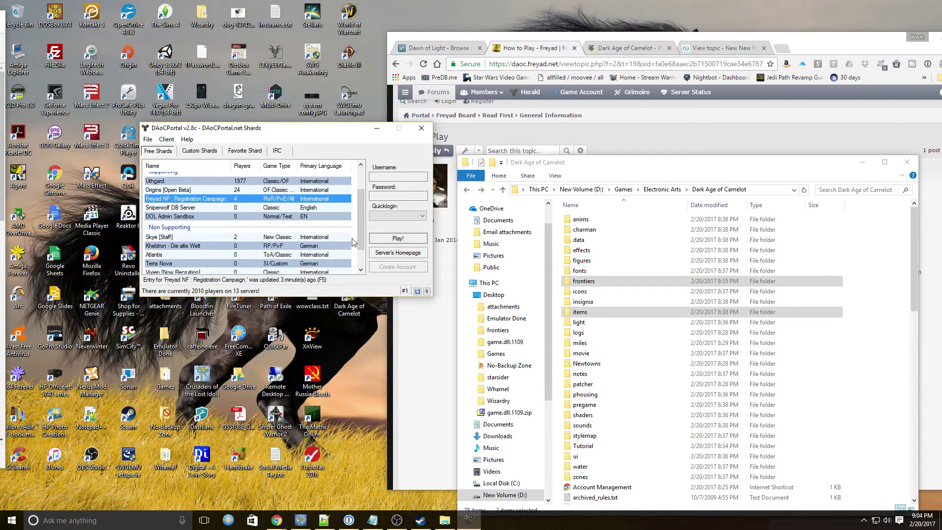
drag(361, 233, 360, 250)
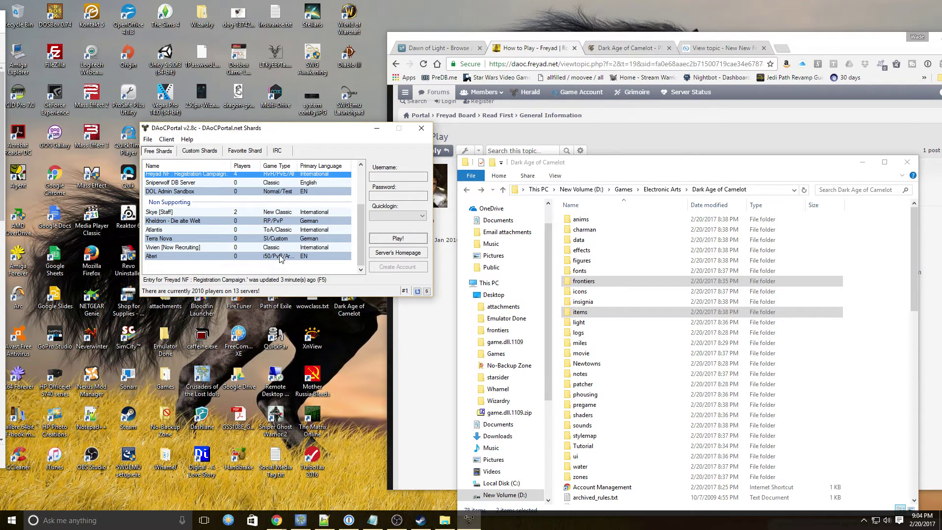
drag(362, 231, 362, 197)
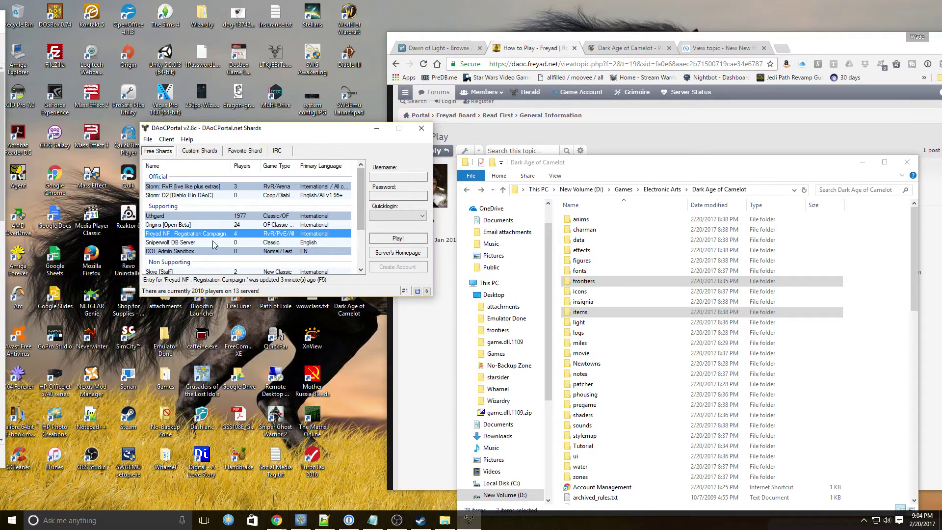
click(247, 217)
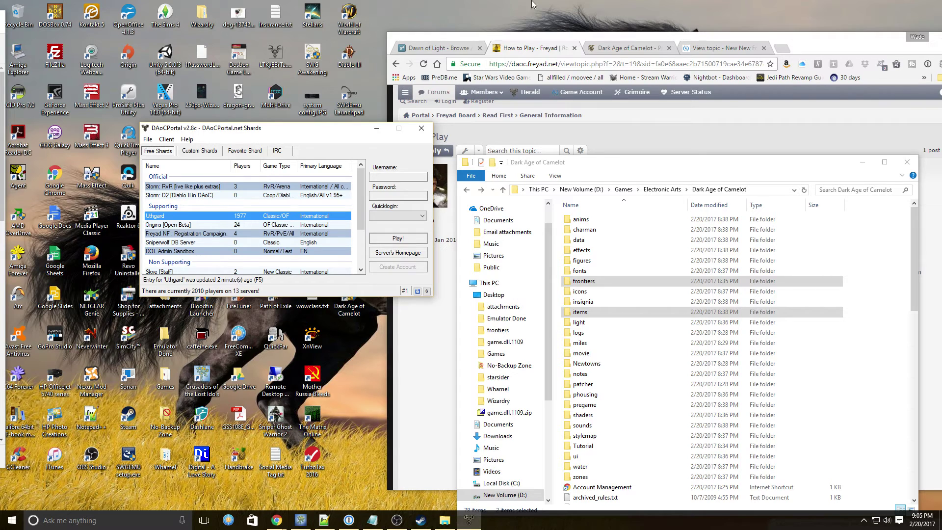
Step: Move Chrome left, look inside game.dll.1109.zip in 7-Zip, then close the archive
drag(812, 45, 430, 25)
scroll(206, 171, down, 1)
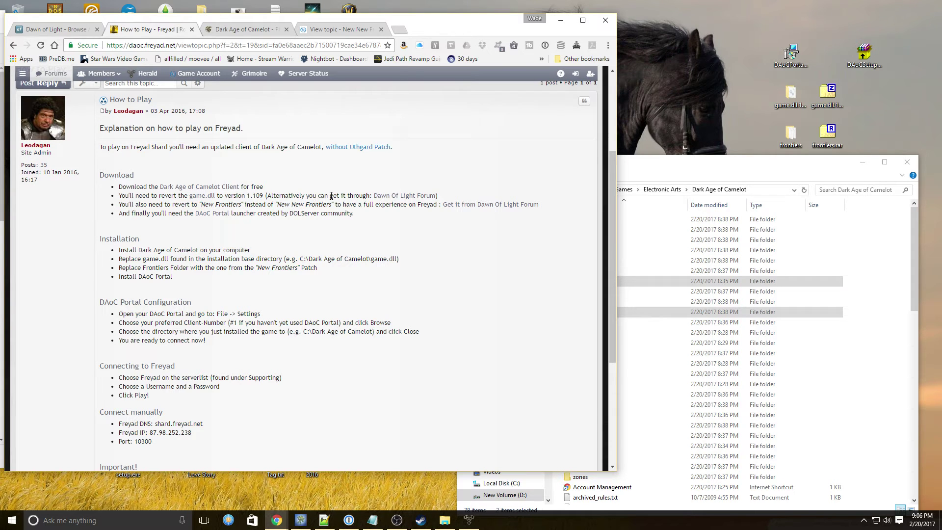
double_click(826, 94)
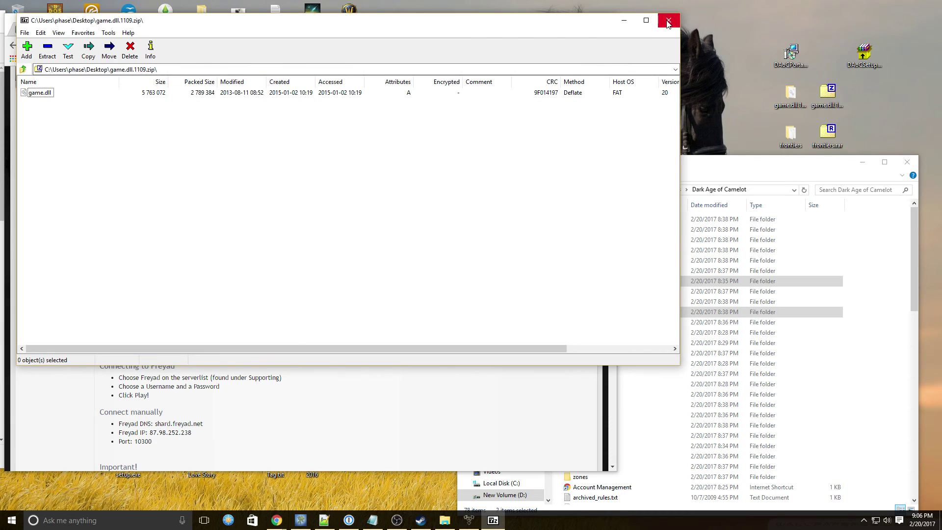
click(668, 20)
Step: Check the Dark Age of Camelot folder's game.dll is dated 8/11/2013, then return to the Freyad guide
click(717, 172)
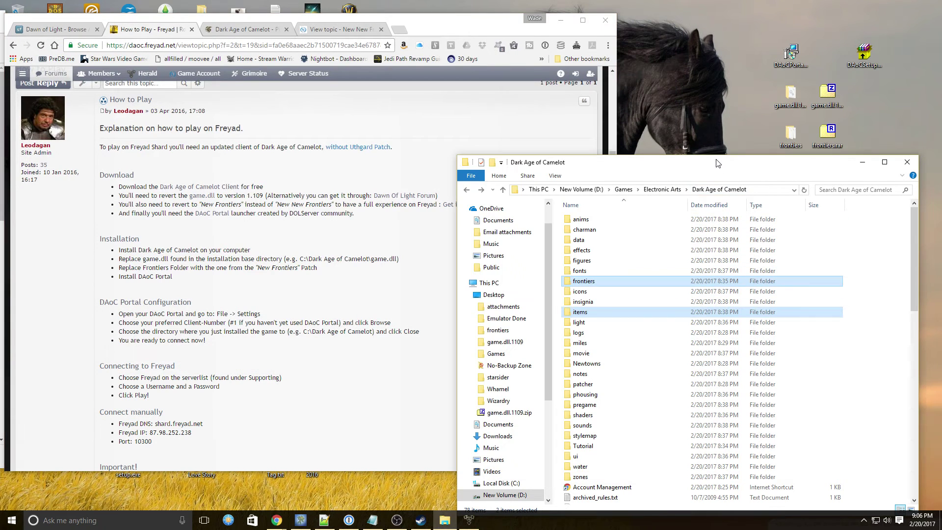
scroll(674, 240, down, 16)
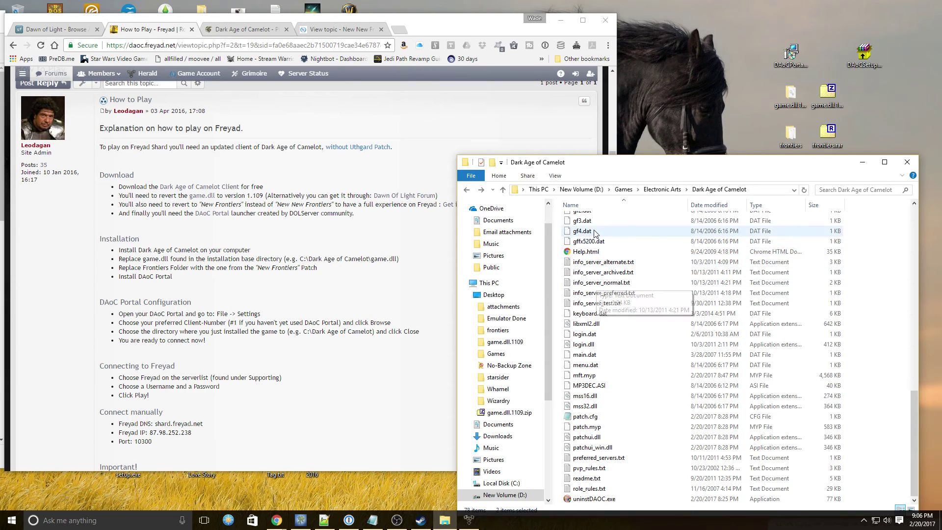
scroll(609, 245, up, 2)
click(603, 248)
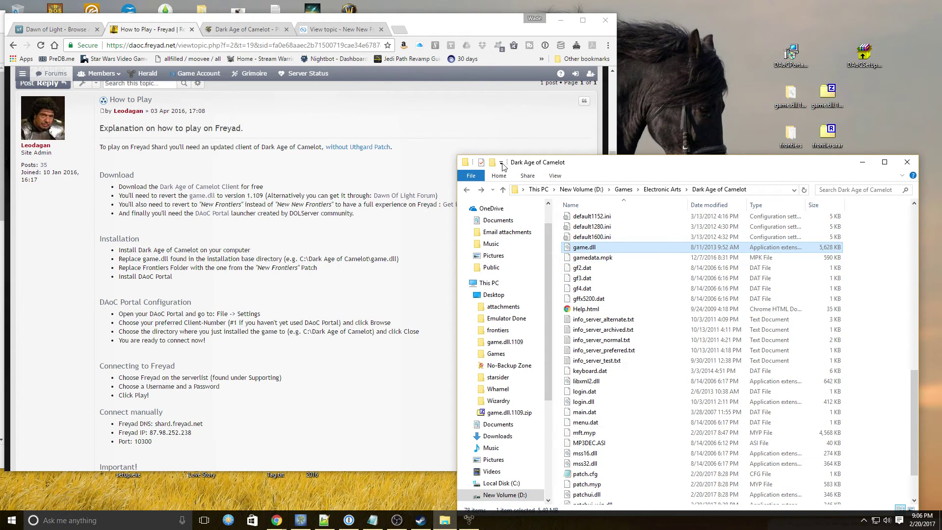
click(164, 208)
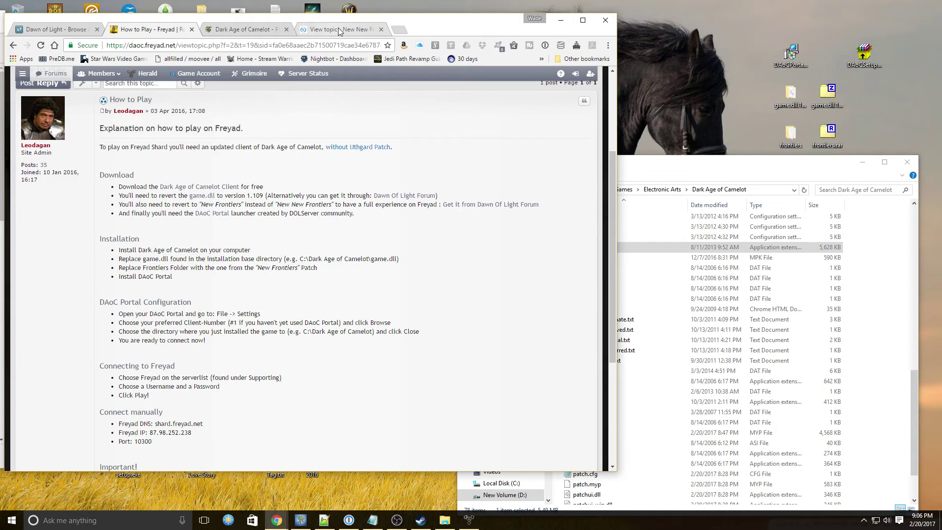
Step: Review the Freyad guide, then return to the 'New New Frontiers' thread with MediaFire links
click(339, 31)
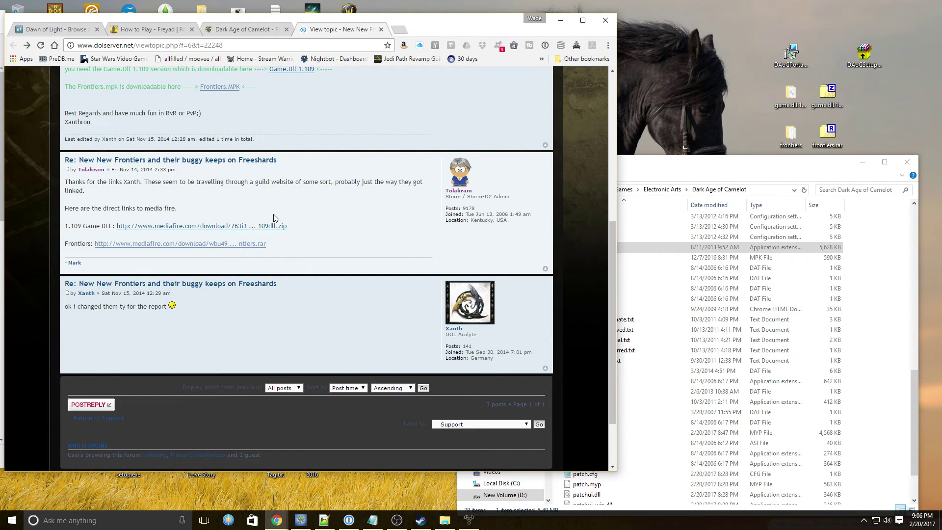
click(162, 31)
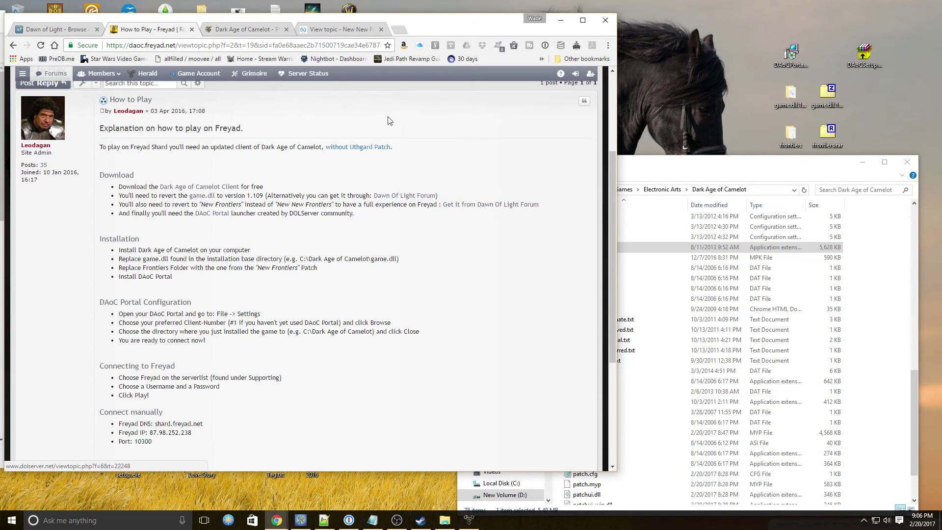
click(328, 29)
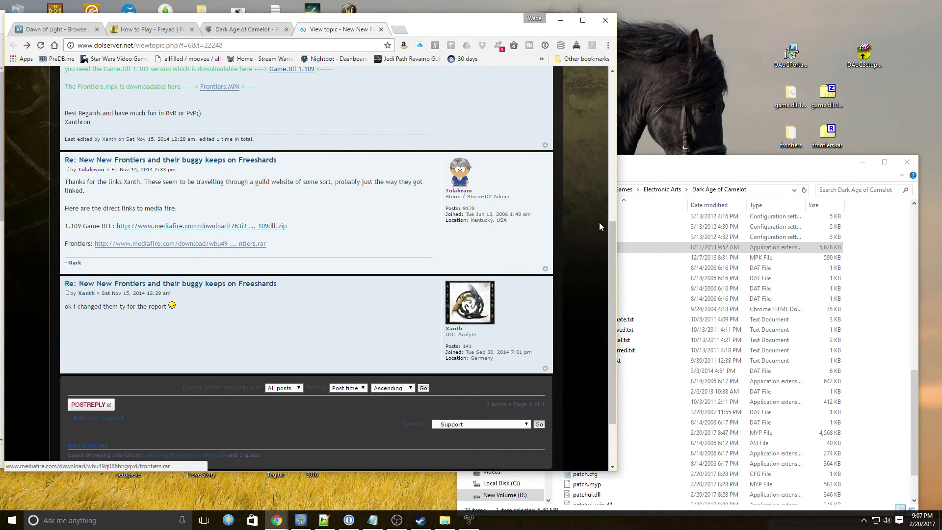
Step: Peek at the downloaded frontiers folder, then open Dark Age of Camelot\frontiers beside the Freyad guide
double_click(788, 132)
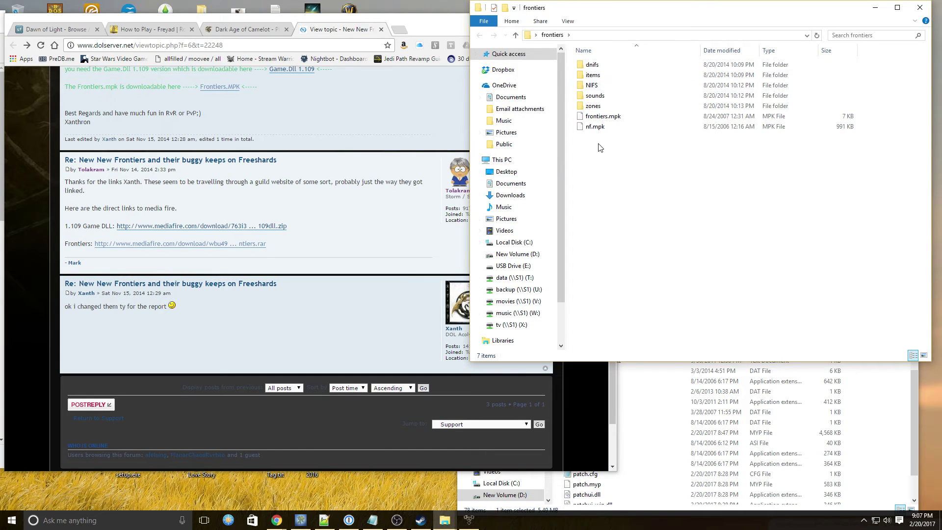
click(920, 8)
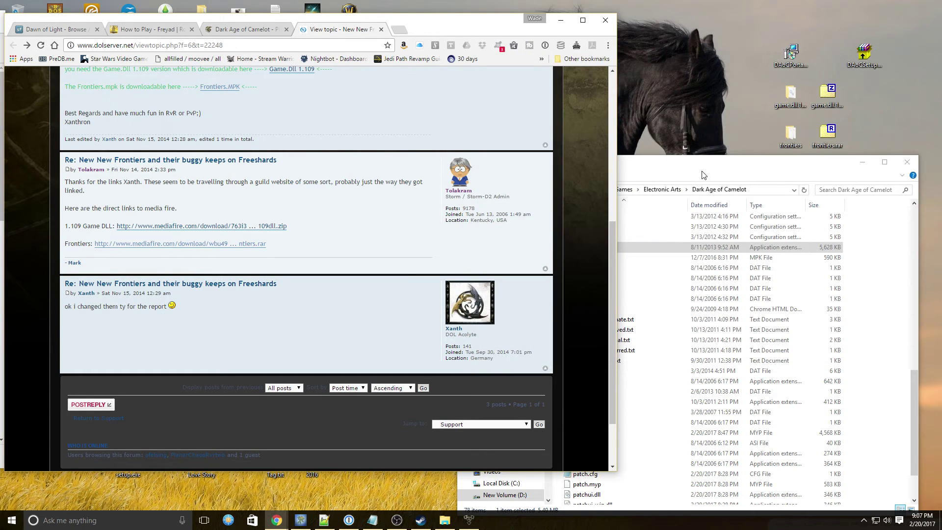
click(466, 190)
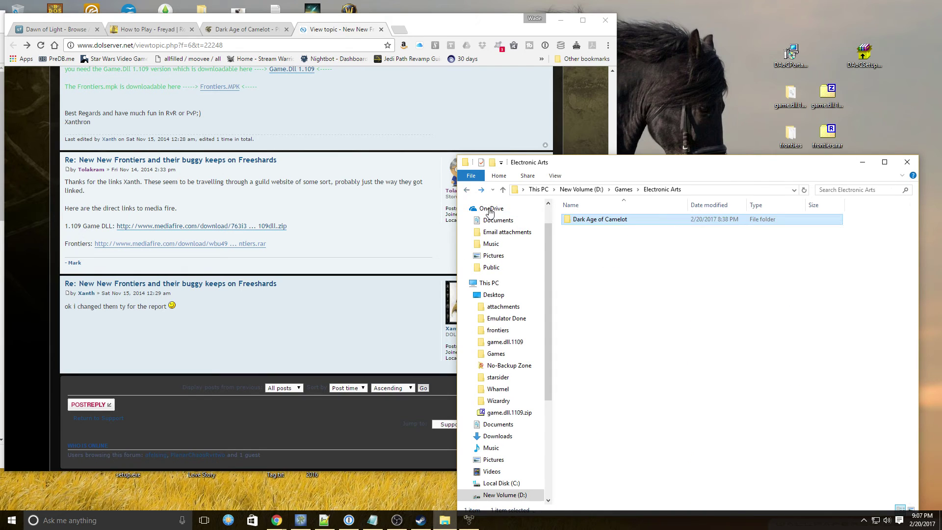
double_click(599, 219)
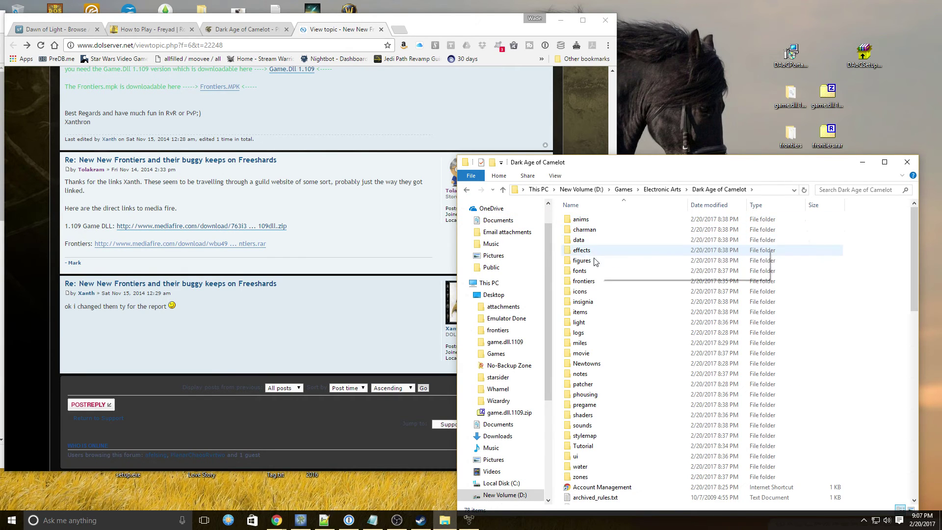
double_click(591, 281)
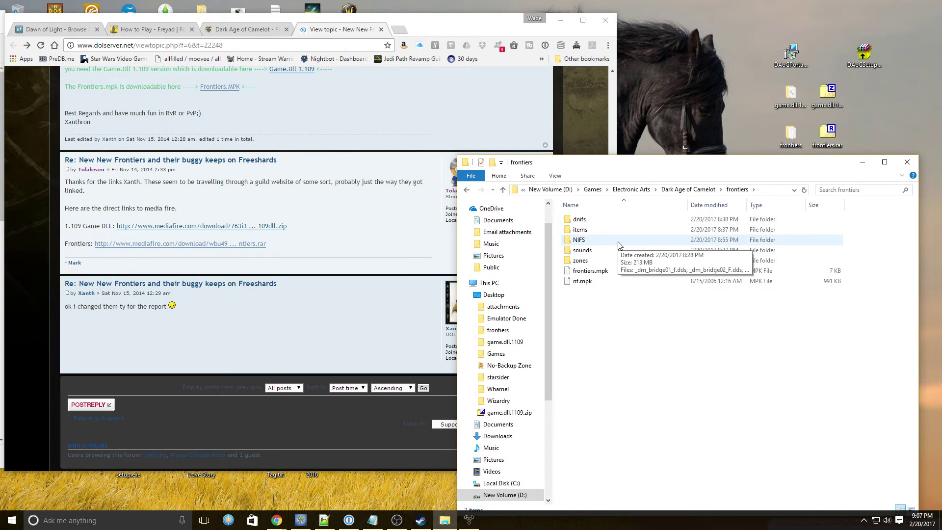
click(173, 29)
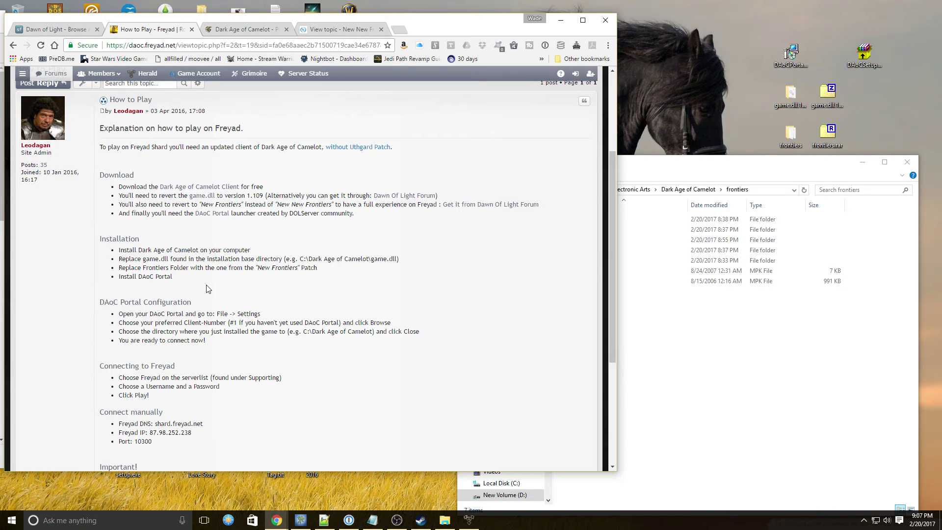
Step: Verify in File > Settings that client #1 uses D:\Games\Electronic Arts\Dark Age of Camelot, then close it
drag(424, 24, 775, 21)
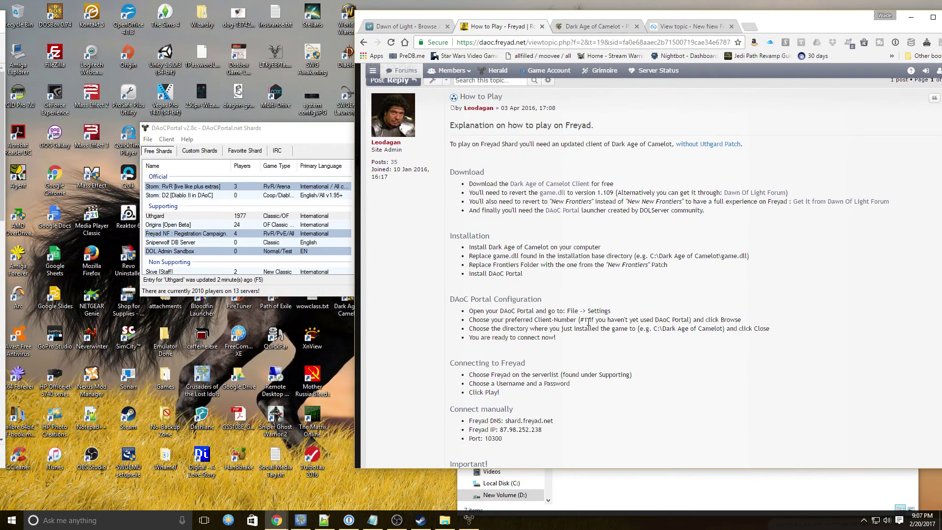
click(336, 139)
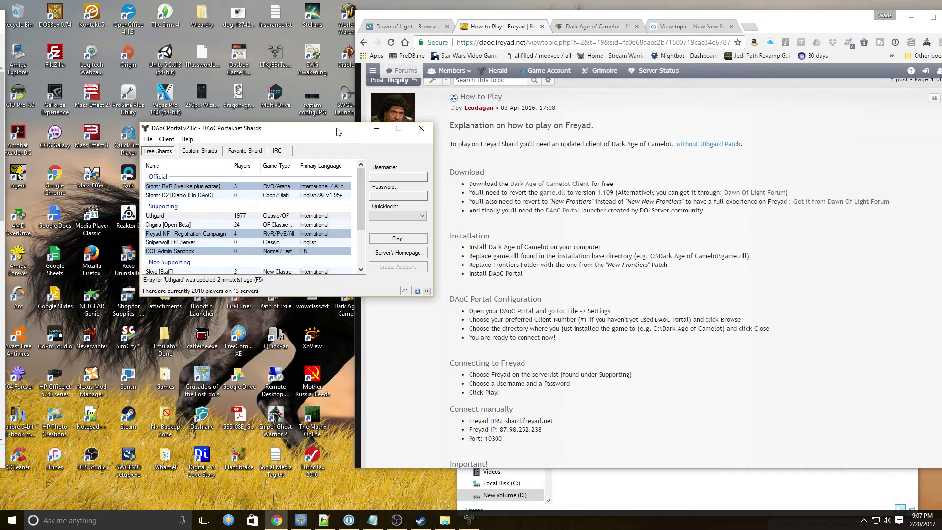
click(148, 140)
click(162, 166)
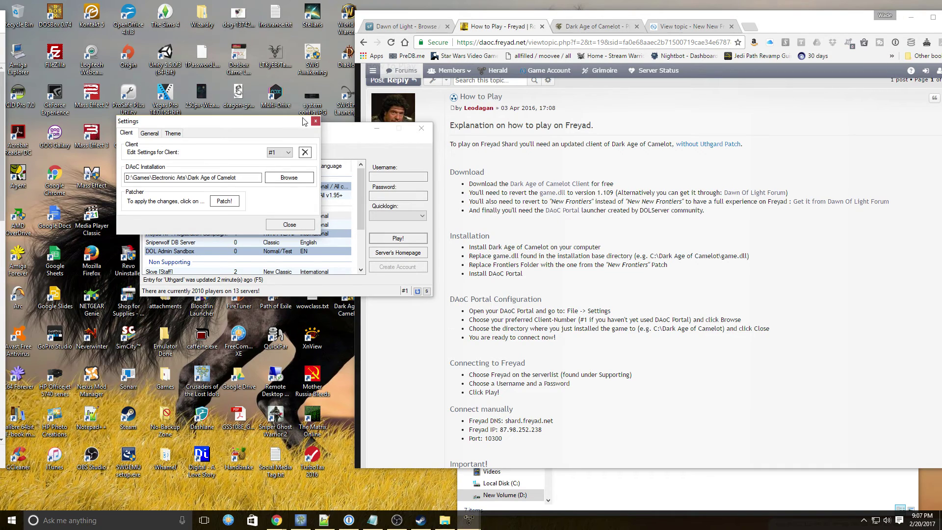
click(316, 121)
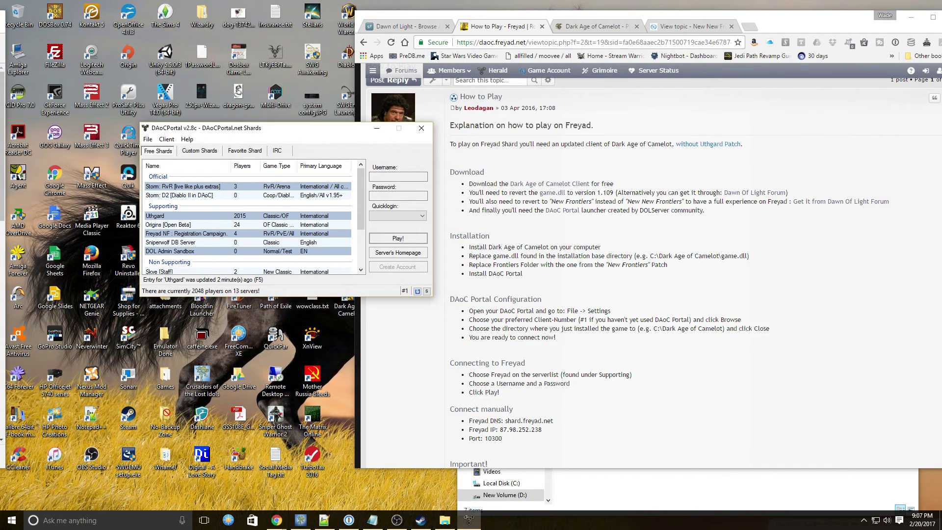
Step: Select the 'Freyad NF : Registration Campaign.' shard row and enter the account's login username and password
click(178, 234)
click(388, 177)
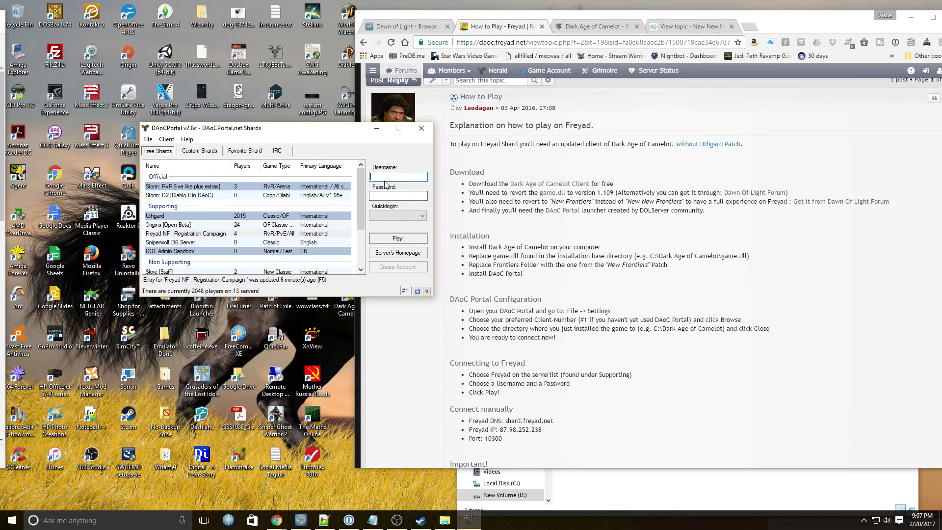
text(wadehame********)
click(399, 521)
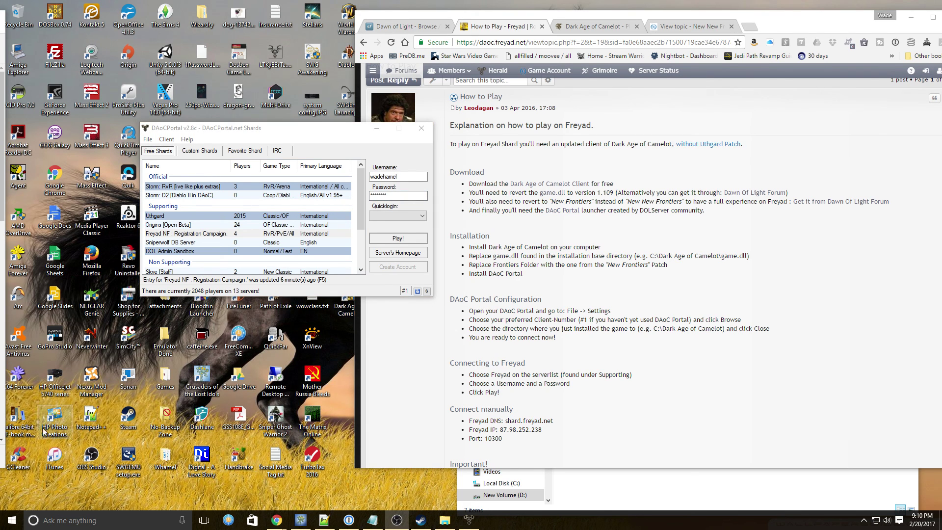